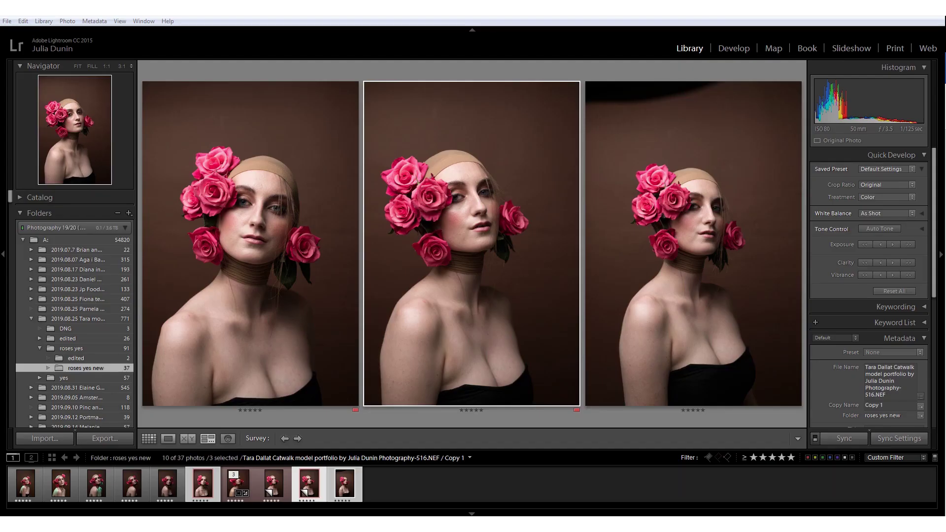
Open the selected roses portrait in the Develop module and crop it to 4 x 5 / 8 x 10 with an angle of 3.16
key("d")
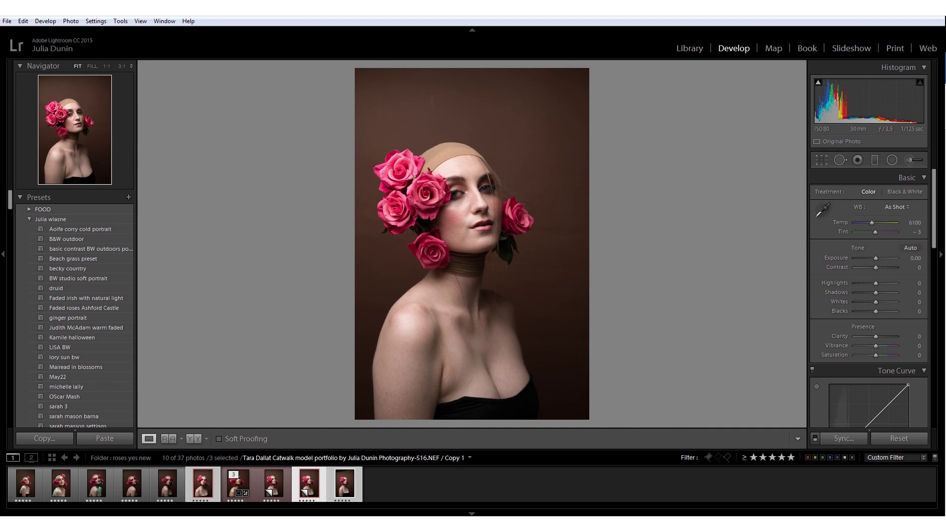
key("F6")
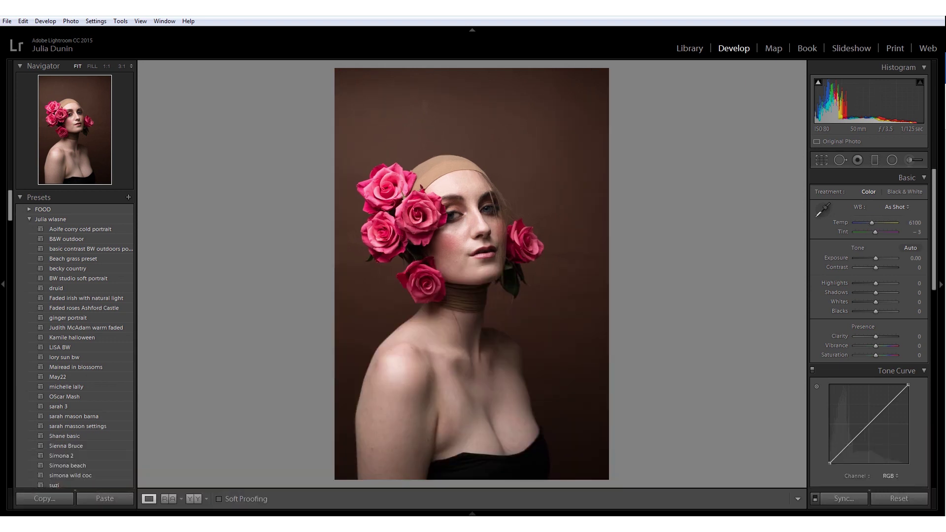
key("r")
left_click(893, 194)
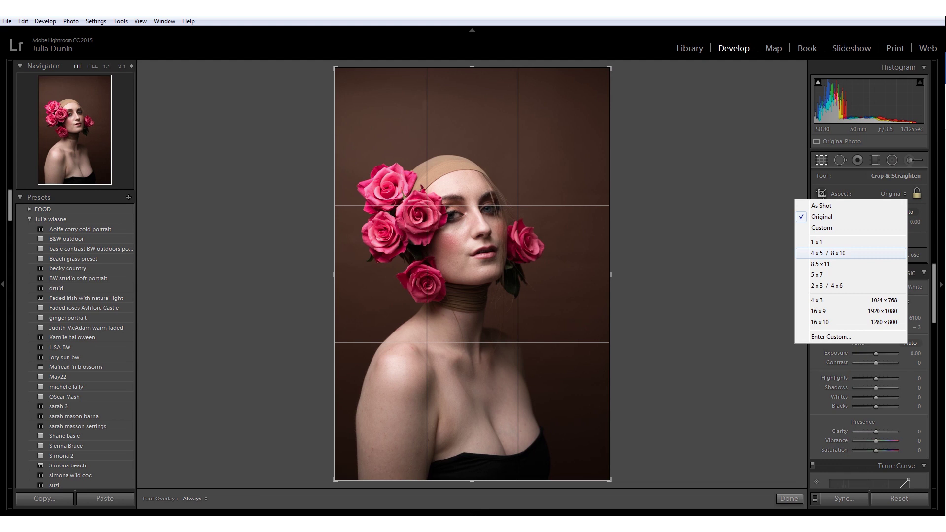
left_click(828, 253)
left_click_drag(640, 265, 640, 275)
left_click_drag(472, 274, 472, 279)
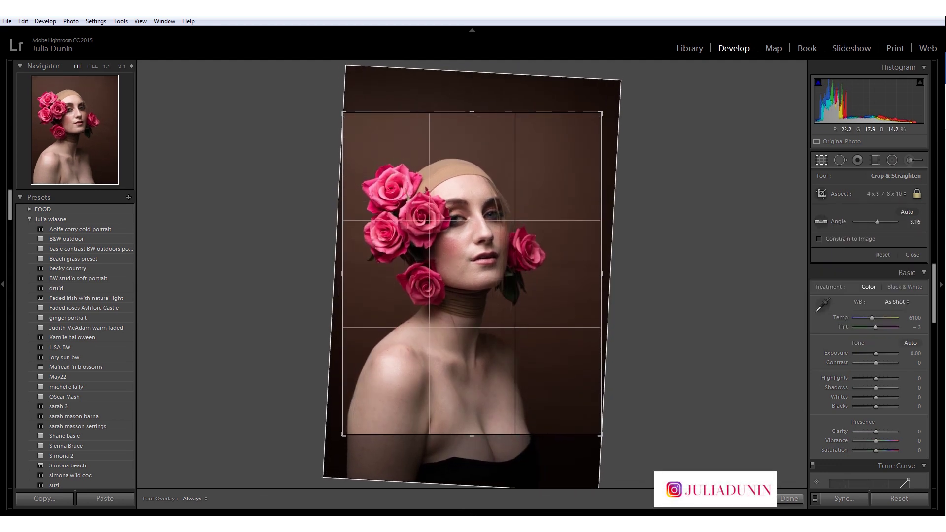
key("backslash")
key("backslash")
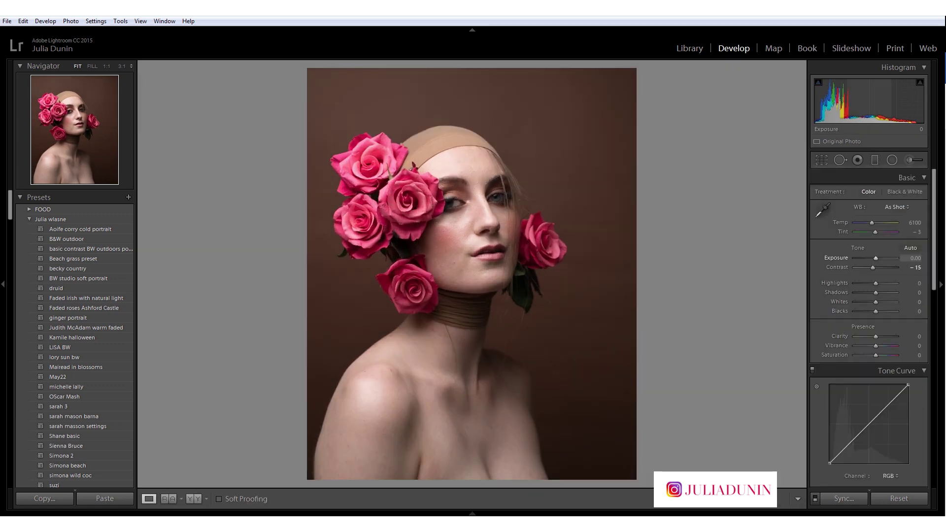
Set the basic adjustments to Exposure -0.40, Contrast -15, Highlights -20, Shadows +30 and Clarity -10
left_click_drag(875, 258, 874, 258)
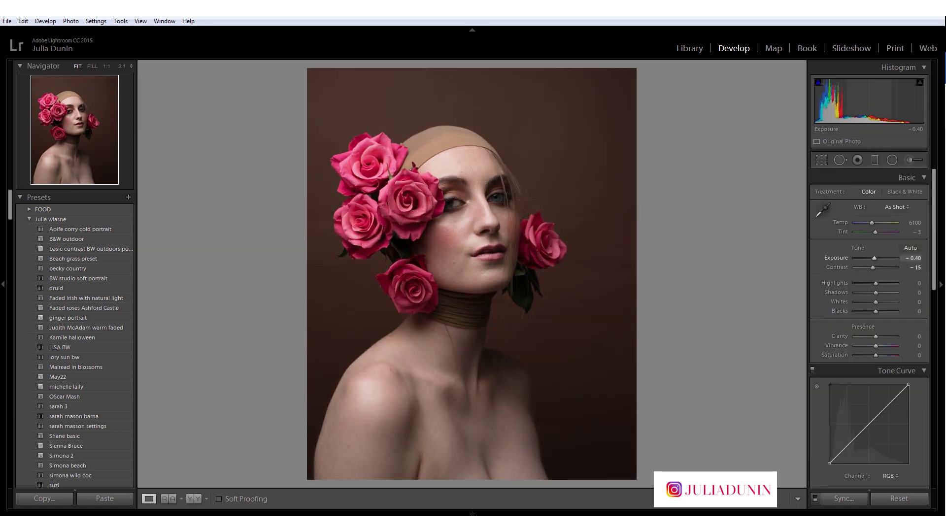
left_click_drag(875, 283, 879, 292)
type("25")
key("Return")
left_click(910, 336)
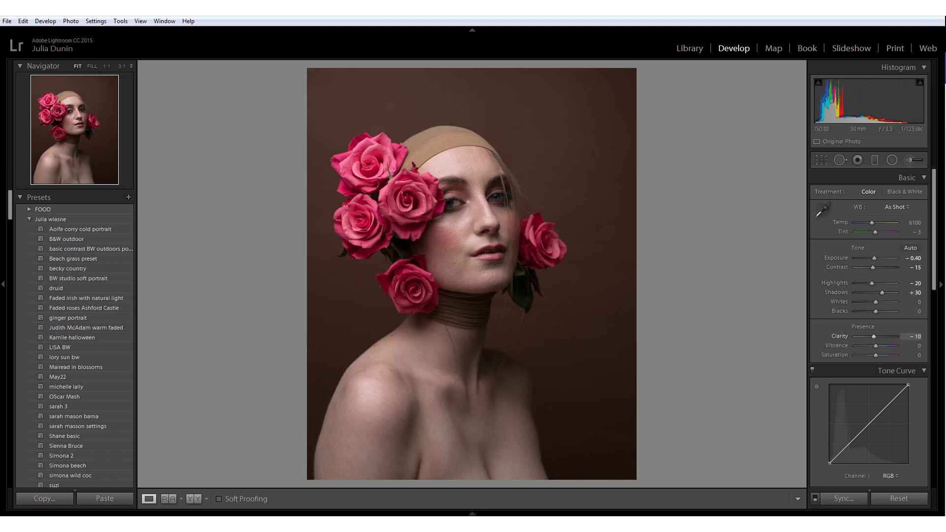
key("Tab")
left_click(907, 177)
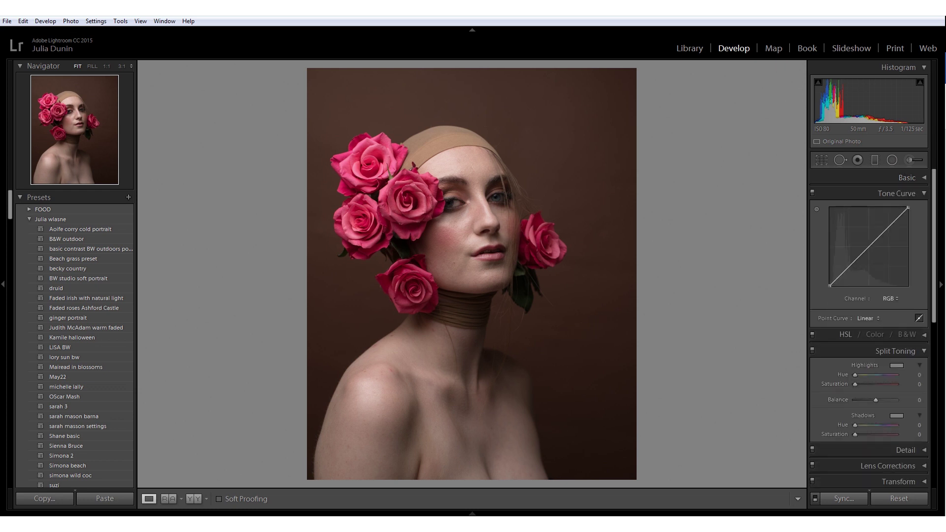
Adjust the green channel of the tone curve and slightly lower the midtones of the blue channel with added points
left_click_drag(888, 227, 889, 226)
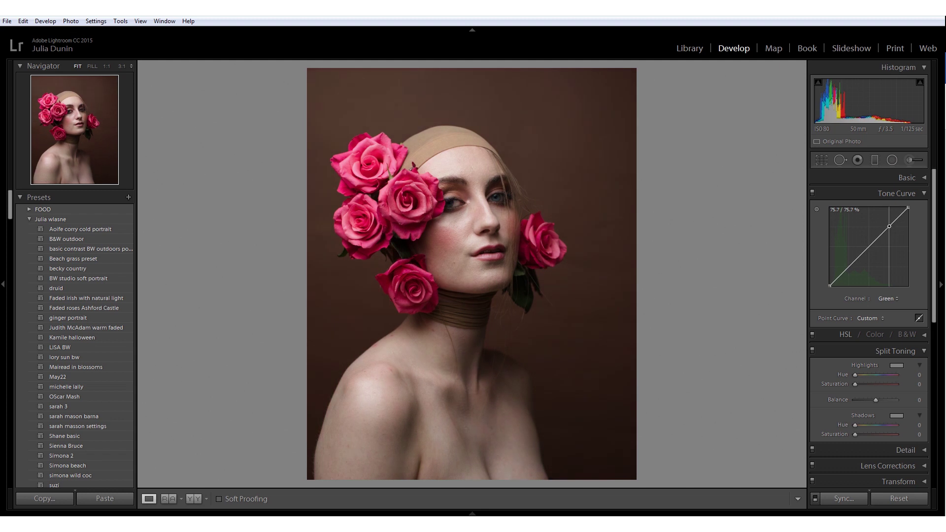
left_click(849, 266)
mouse_move(849, 267)
left_mouse_down()
mouse_move(841, 275)
mouse_move(860, 257)
left_mouse_up()
left_click(888, 299)
left_click(868, 343)
left_click(816, 209)
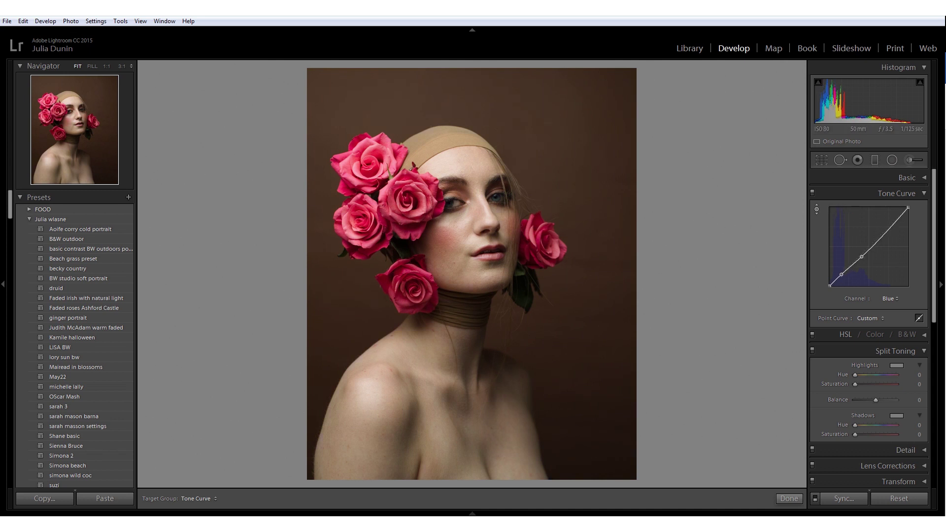
Apply split toning to the highlights with a hue of 46 and a saturation of 12
left_click(902, 193)
left_click_drag(854, 259, 857, 258)
left_click_drag(854, 249, 858, 249)
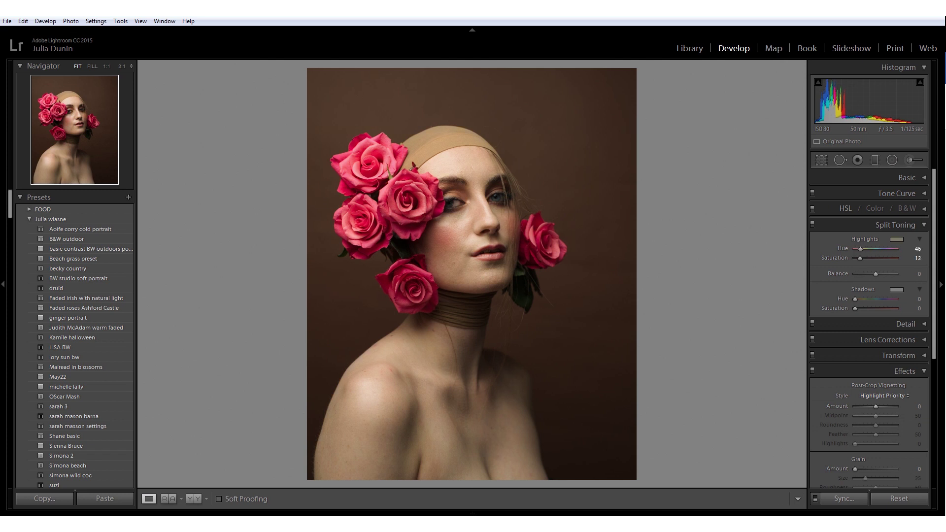
left_click(915, 258)
left_click(902, 225)
Reshape the RGB channel of the tone curve by adding and moving points in the midtones and shadows
left_click(905, 241)
left_click(890, 298)
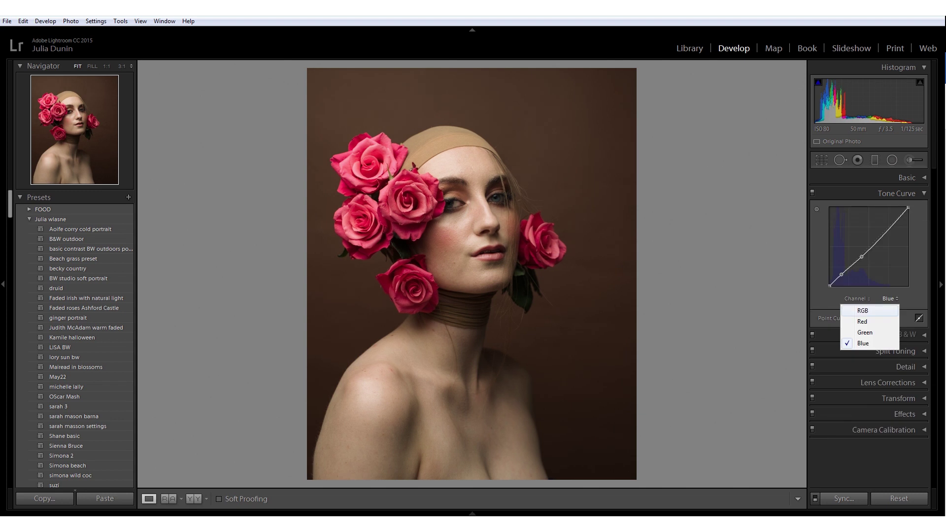
left_click(862, 310)
left_click_drag(871, 243, 848, 266)
left_click(849, 264)
left_click(899, 194)
Raise the Orange saturation to +3 in the HSL adjustments by sampling the skin with targeted adjustment
left_click(898, 225)
left_click(846, 208)
left_click(816, 239)
mouse_move(428, 394)
left_mouse_down()
mouse_move(428, 349)
mouse_move(428, 379)
left_mouse_up()
left_click(820, 224)
left_click(850, 224)
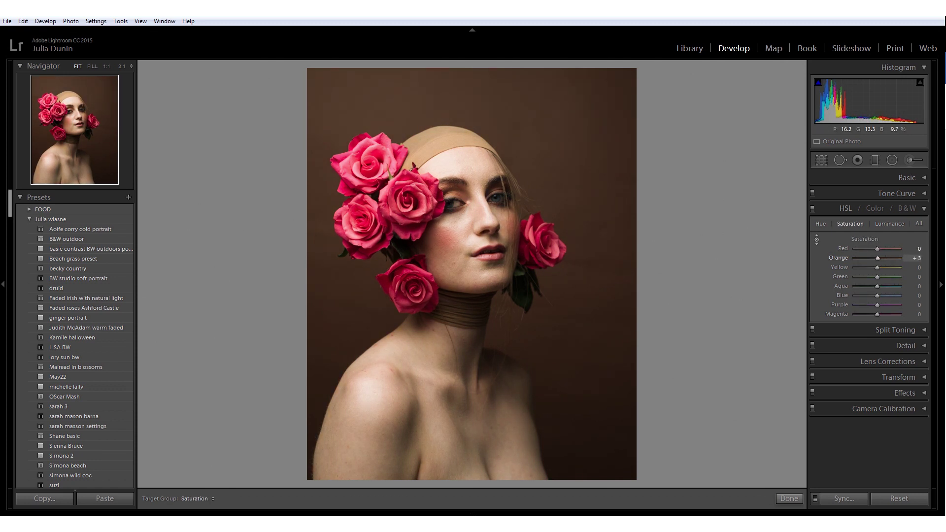
Fine-tune the HSL luminance and set the hue to Purple +29 and Magenta +44, with a slight shift of the reds
left_click(889, 224)
mouse_move(876, 315)
left_mouse_down()
mouse_move(856, 314)
mouse_move(900, 314)
mouse_move(890, 314)
left_mouse_up()
left_click_drag(877, 305, 881, 305)
left_click_drag(877, 267, 877, 268)
key("ctrl+alt+shift+s")
key("ctrl+alt+shift+h")
left_click_drag(876, 304, 883, 305)
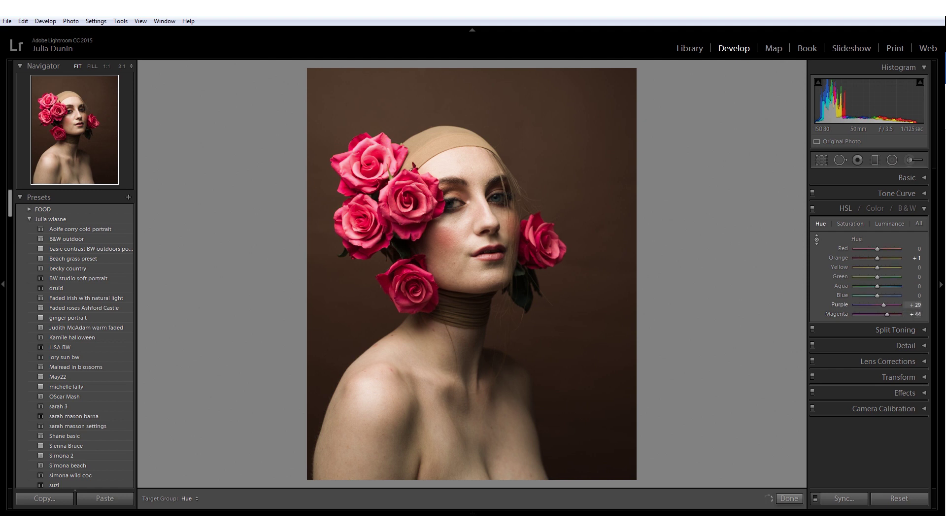
left_click_drag(876, 248, 879, 249)
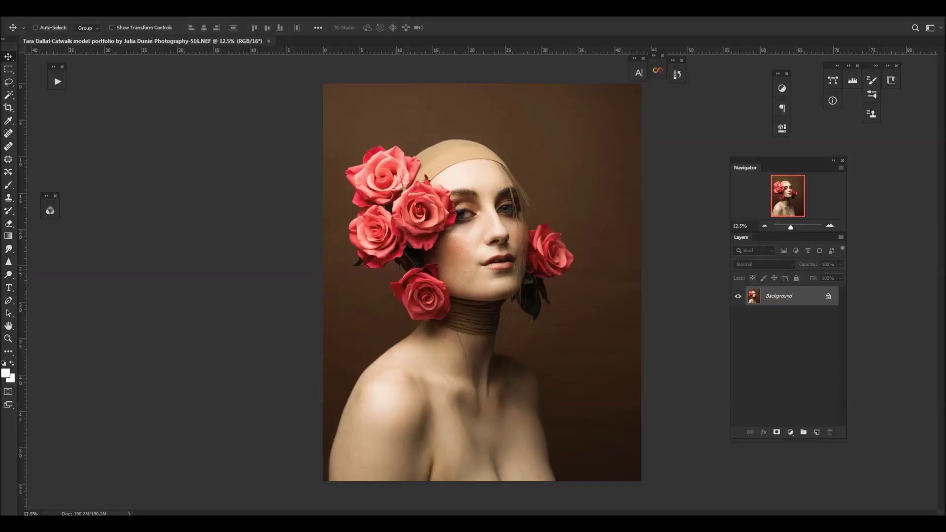
In Photoshop, duplicate the Background layer and extend the canvas beyond the portrait's left edge with the Crop tool
key("ctrl+j")
key("ctrl+minus")
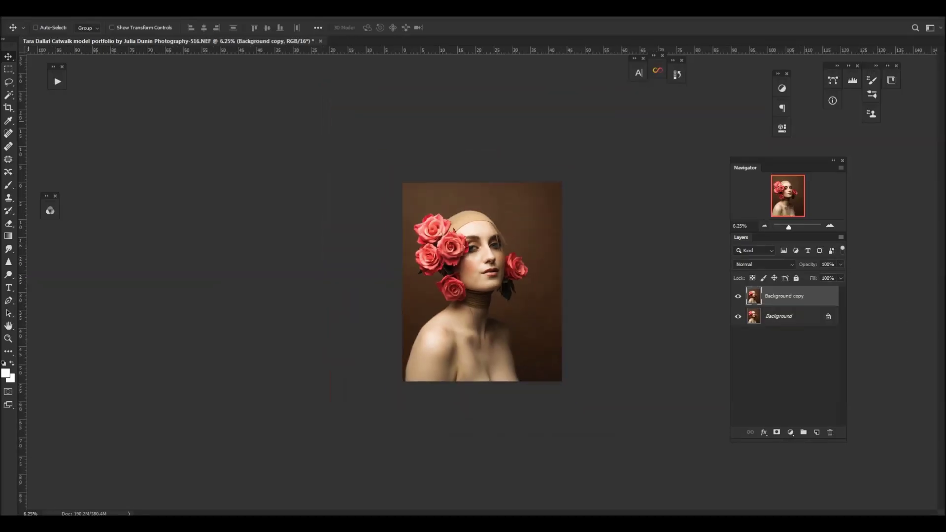
key("c")
key("Return")
Select the blank strip along the portrait's left edge and fill it to match the brown backdrop
key("m")
left_click_drag(402, 182, 412, 381)
left_click(40, 12)
left_click(49, 169)
key("Return")
key("m")
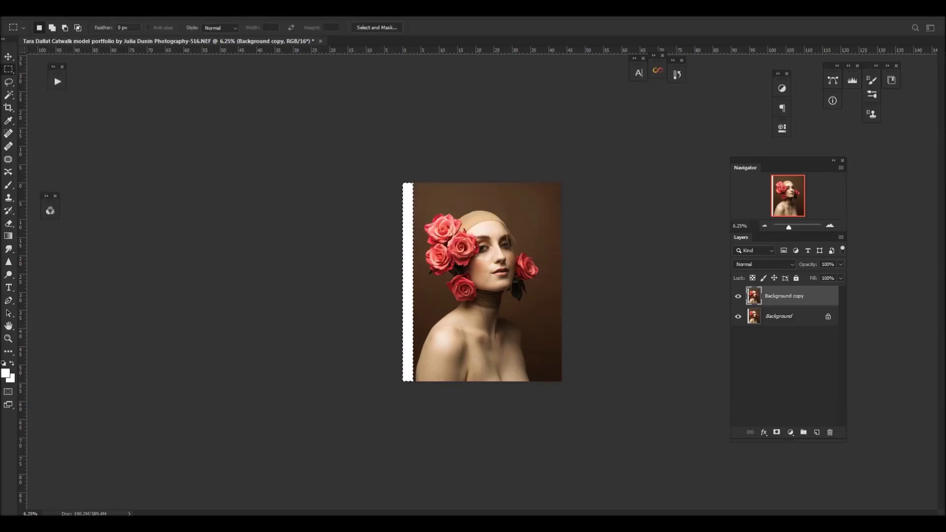
key("ctrl+d")
Remove the small blemishes on the lower cheek and chin with the Patch tool
key("ctrl+plus")
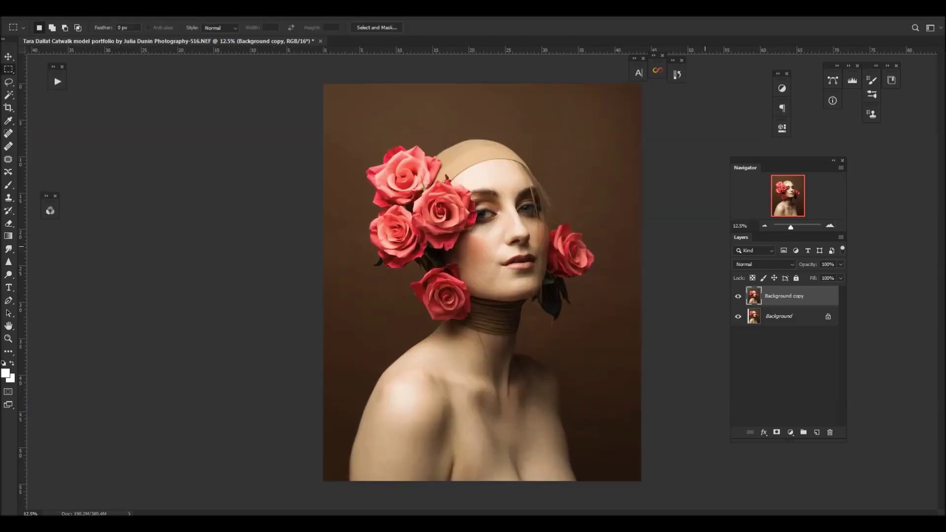
key("ctrl+plus")
key("ctrl+plus")
key("ctrl+plus")
key("ctrl+plus")
key("j")
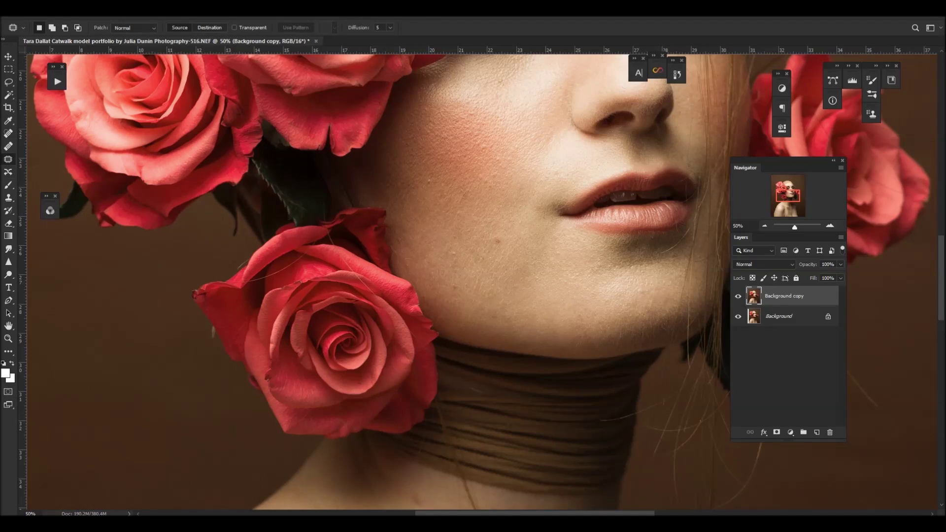
key("ctrl+plus")
key("ctrl+plus")
left_click_drag(525, 189, 528, 213)
left_click_drag(522, 204, 532, 179)
key("ctrl+d")
left_click_drag(419, 219, 421, 227)
left_click_drag(425, 220, 424, 190)
key("ctrl+d")
key("ctrl+d")
Patch the remaining skin marks on the cheek beside the roses with nearby clean skin
left_click_drag(452, 150, 486, 310)
left_click_drag(412, 235, 408, 249)
left_click_drag(412, 241, 418, 221)
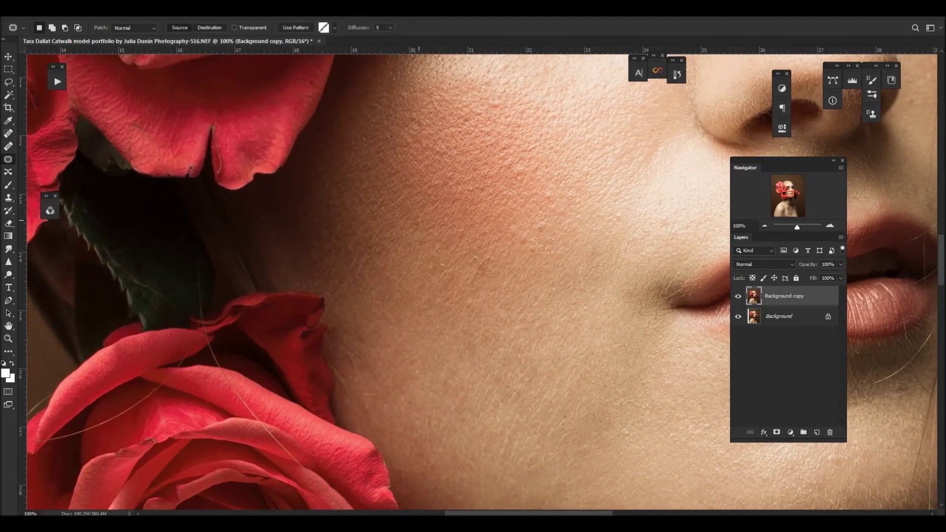
scroll(419, 221, "up", 3)
key("ctrl+d")
left_click_drag(482, 349, 514, 326)
key("ctrl+d")
Patch the small skin marks around the nose and between the eyebrows
scroll(575, 320, "up", 10)
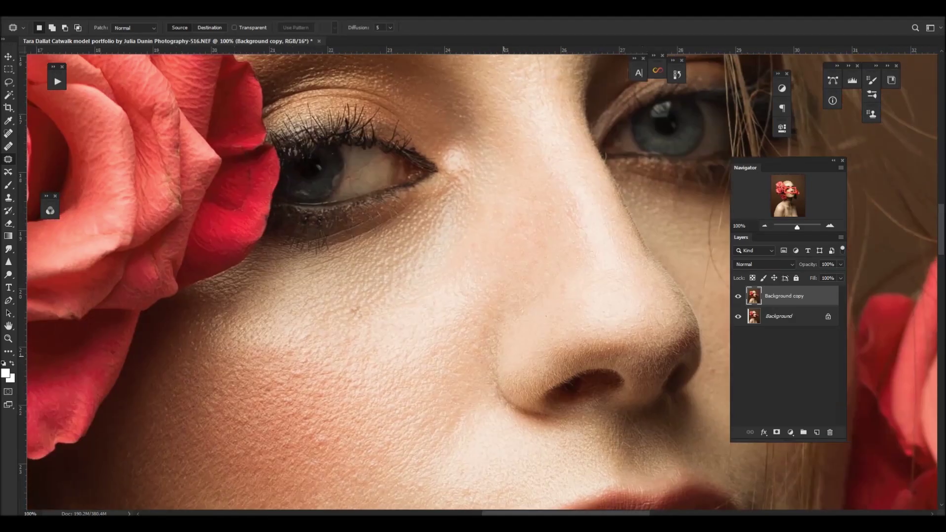
key("ctrl+shift+d")
key("ctrl+d")
scroll(574, 321, "up", 8)
key("ctrl+shift+d")
key("ctrl+d")
mouse_move(628, 389)
left_mouse_down()
mouse_move(633, 398)
mouse_move(624, 391)
left_mouse_up()
left_click_drag(628, 389, 621, 329)
left_click_drag(645, 389, 647, 403)
key("ctrl+d")
Patch the blemishes and uneven spots across the forehead
left_click_drag(636, 307, 639, 424)
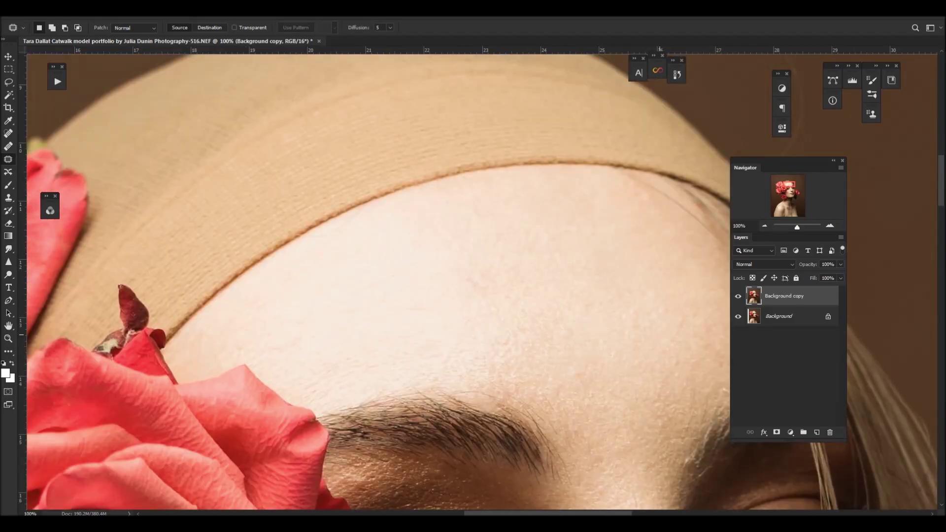
left_click_drag(591, 329, 618, 378)
left_click_drag(519, 315, 508, 339)
left_click_drag(511, 327, 533, 314)
key("ctrl+d")
left_click_drag(640, 433, 470, 193)
left_click_drag(665, 487, 580, 286)
left_click_drag(582, 288, 574, 290)
left_click_drag(576, 290, 575, 301)
left_click_drag(589, 270, 591, 272)
key("ctrl+d")
Patch the remaining marks on the forehead near the edge of the head wrap
left_click_drag(467, 482, 526, 180)
left_click_drag(340, 342, 548, 394)
left_click_drag(548, 389, 549, 391)
left_click_drag(549, 390, 554, 386)
key("ctrl+d")
mouse_move(665, 353)
left_mouse_down()
mouse_move(570, 357)
mouse_move(579, 373)
left_mouse_up()
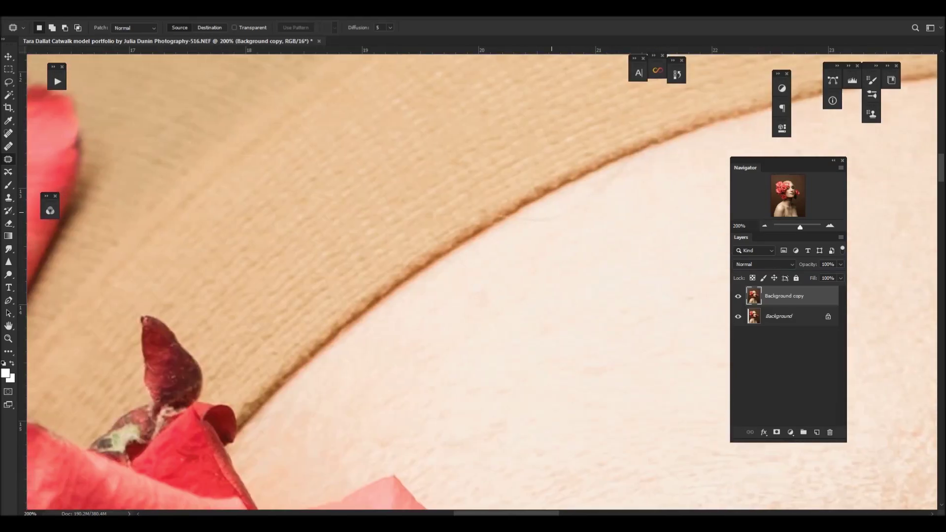
Clone clean brown backdrop over the light smudge just above the top of the head wrap
scroll(508, 254, "up", 1)
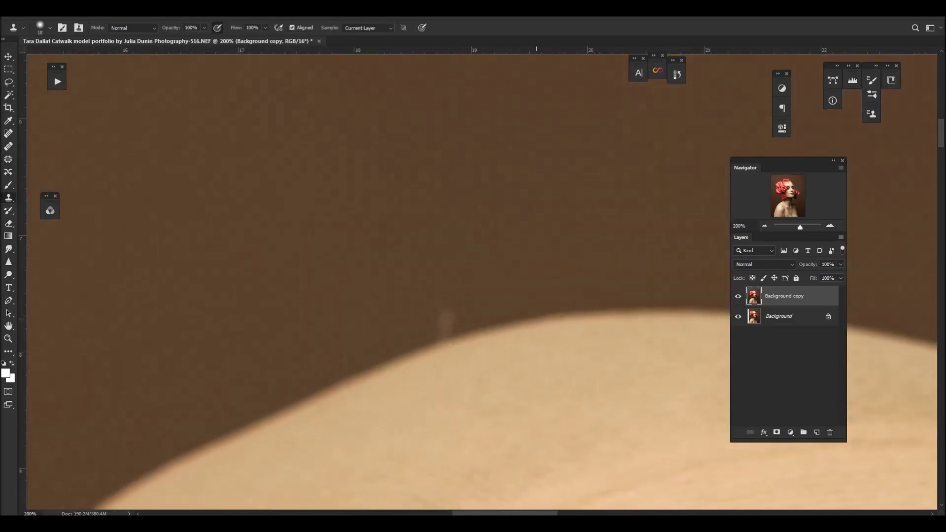
left_click(49, 28)
key("Return")
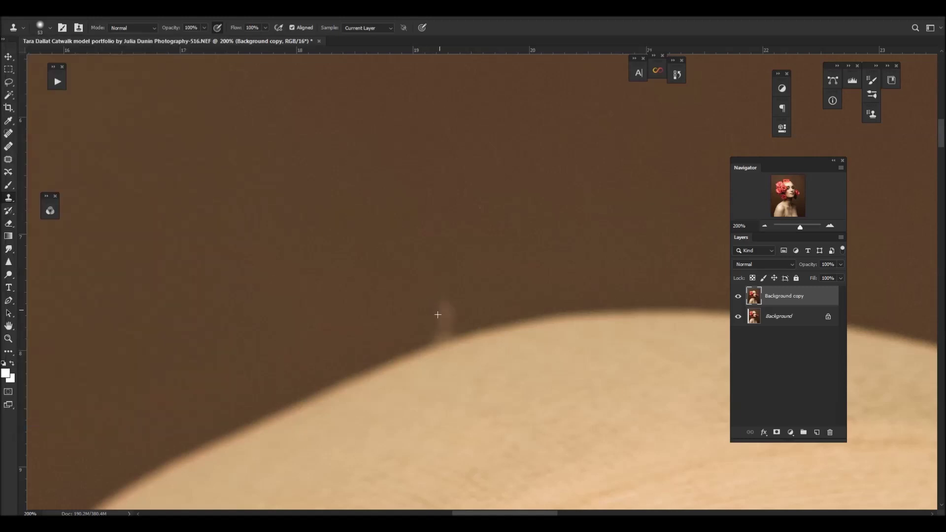
left_click(49, 28)
left_click(412, 281, "alt")
left_click_drag(446, 306, 444, 336)
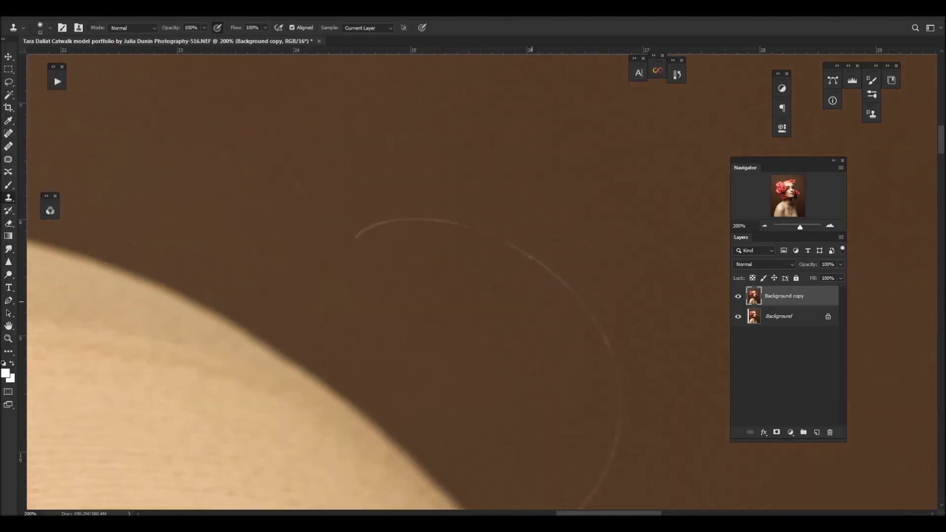
Patch away the curved stray hair on the backdrop beside the head wrap
key("j")
mouse_move(495, 192)
left_mouse_down()
mouse_move(566, 300)
mouse_move(557, 338)
left_mouse_up()
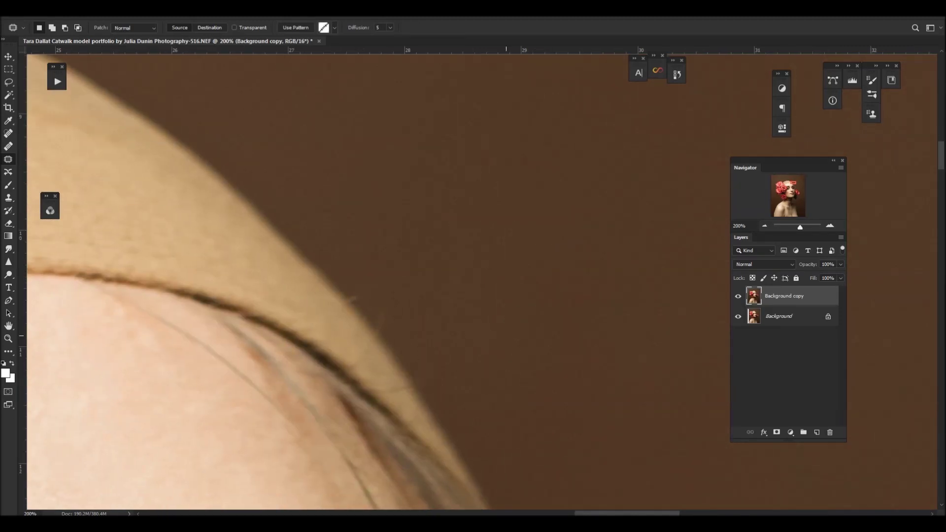
key("s")
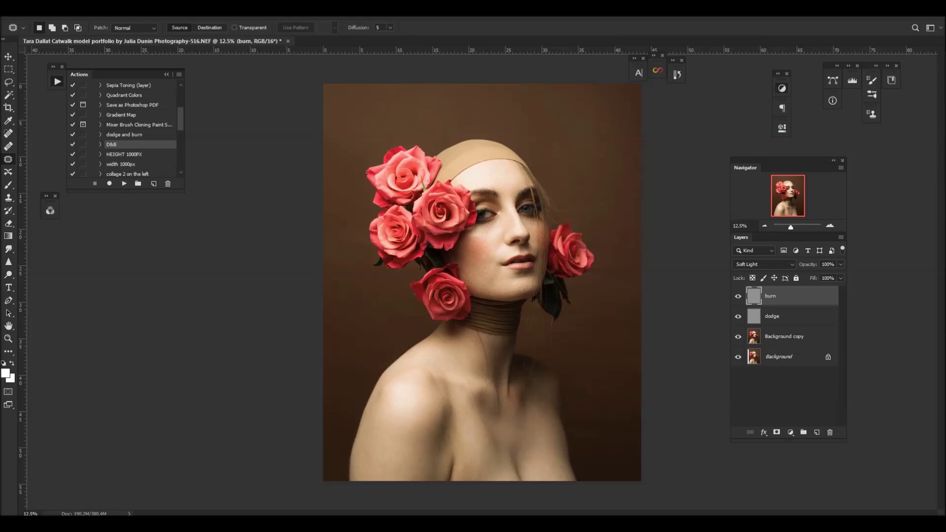
Add a Black & White adjustment layer above the dodge and burn layers and darken its red tones
left_click(782, 89)
left_click(719, 114)
left_click_drag(708, 187, 684, 188)
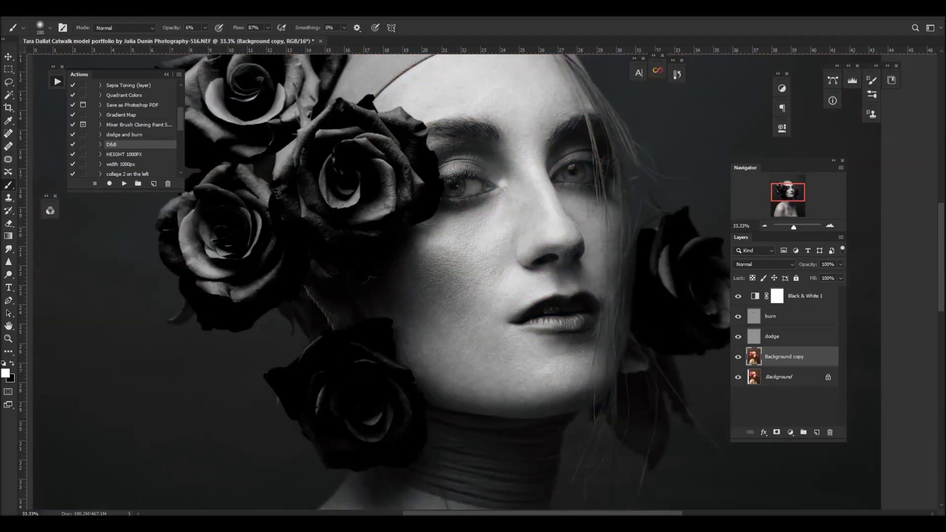
Toggle the Black & White 1 layer off and on to compare the whole portrait in color and monochrome
key("ctrl+minus")
key("ctrl+minus")
key("ctrl+minus")
key("ctrl+minus")
left_click(738, 296)
left_click(738, 296)
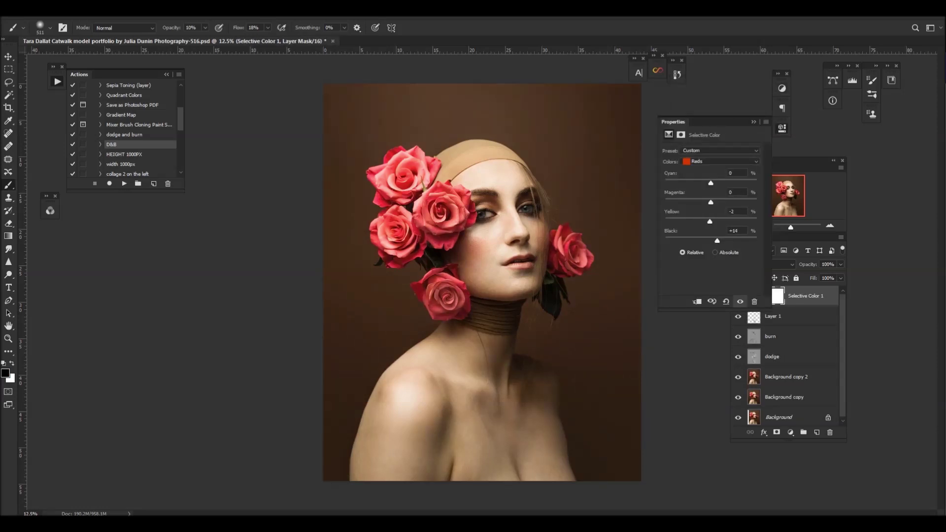
Fine-tune the Reds in the Selective Color 1 adjustment and adjust the cyan and black of another color range
left_click_drag(710, 203, 707, 221)
left_click(720, 162)
left_click(705, 178)
left_click_drag(714, 240, 715, 240)
left_click_drag(710, 202, 718, 183)
left_click_drag(719, 183, 714, 183)
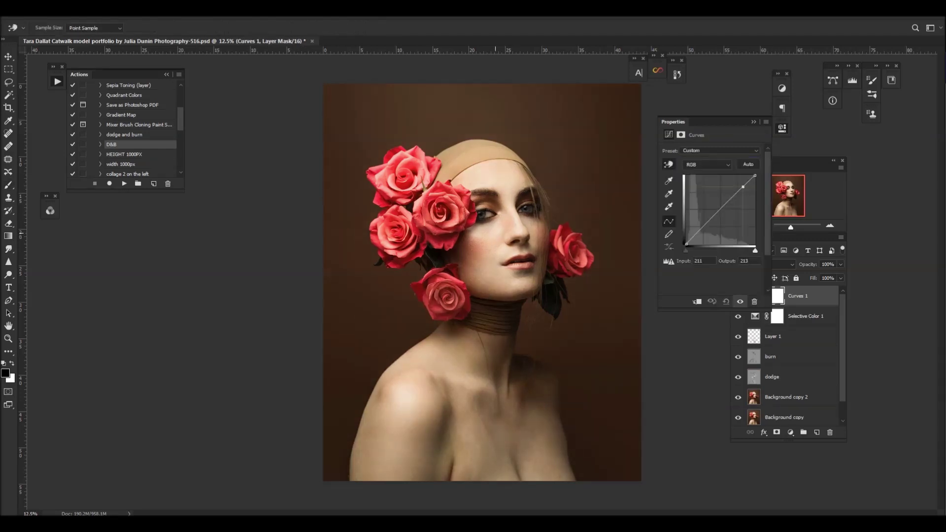
Adjust the RGB curve of the Curves 1 layer and move the Navigator and Layers panels away from its settings
left_click_drag(495, 233, 495, 236)
left_click_drag(805, 161, 878, 146)
key("ctrl+minus")
left_click_drag(706, 225, 706, 225)
Lower the shadows of the red curve in Curves 1 and adjust the green curve at input 174, output 178
key("alt+3")
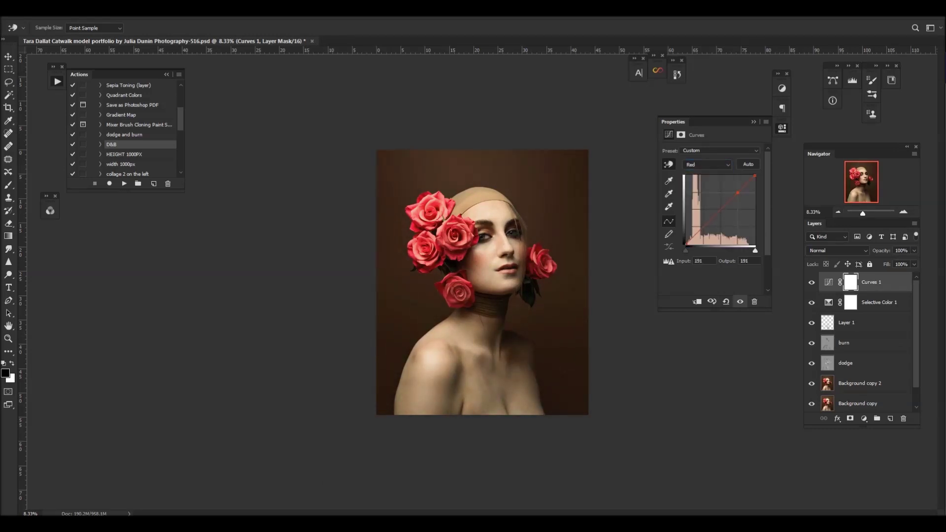
left_click_drag(700, 227, 701, 229)
left_click(707, 164)
left_click(699, 185)
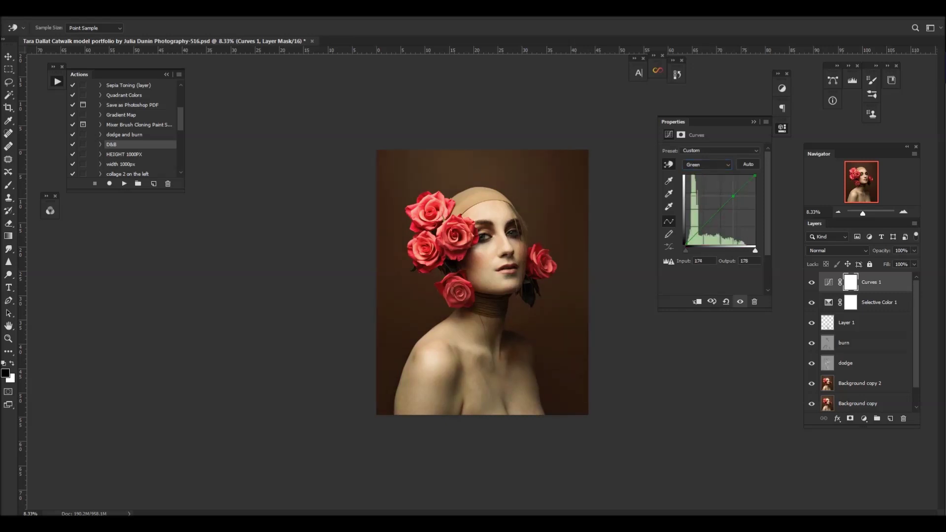
Adjust the blue curve in Curves 1, placing a midtone point at input 112, output 110
key("alt+5")
left_click(706, 223)
left_click_drag(705, 225, 716, 212)
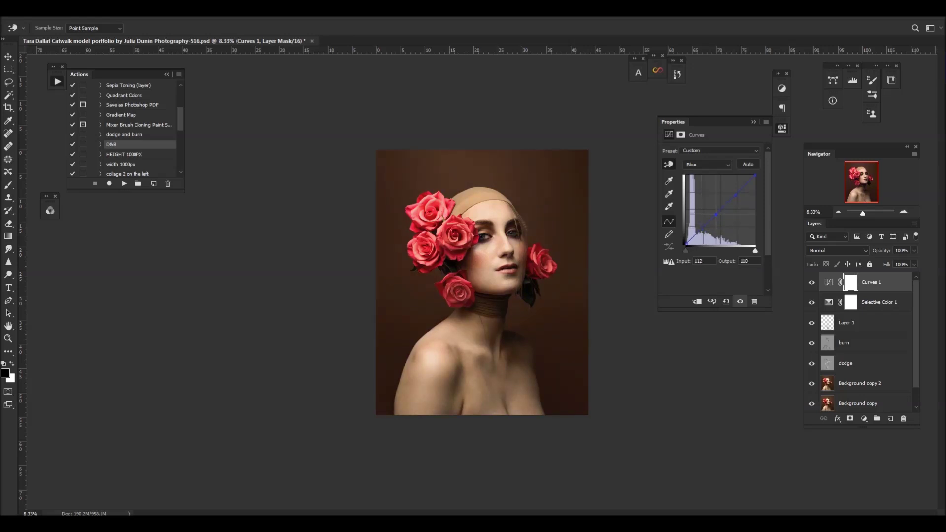
Bring up Infinite Color beside the Layers panel, choose Light intensity, and shuffle its Curves adjustment
key("ctrl+plus")
left_click(657, 71)
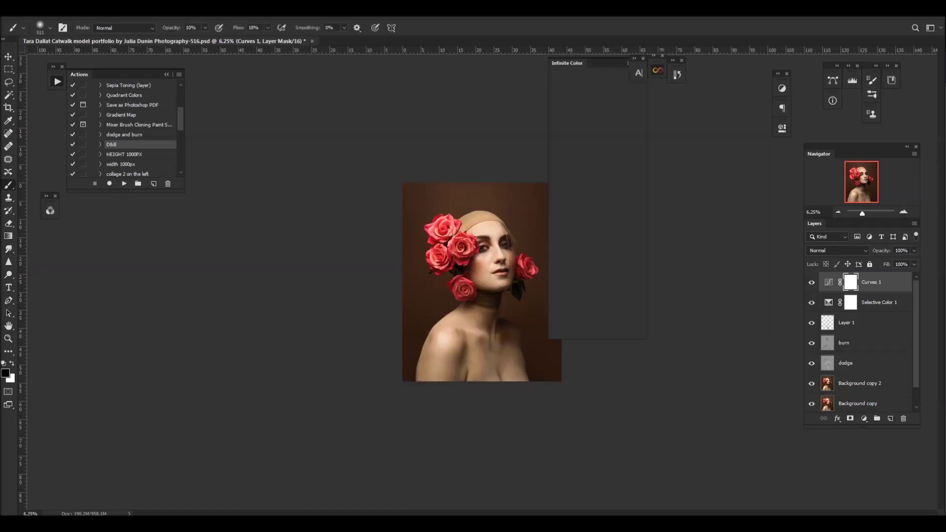
left_click_drag(567, 63, 671, 152)
left_click(677, 263)
left_click(682, 300)
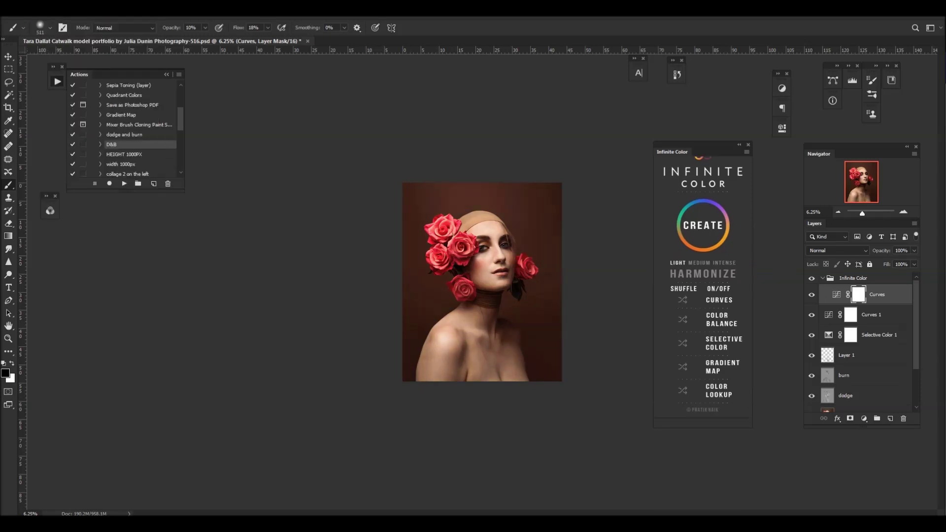
Shuffle the Infinite Color Color Balance adjustment to give the portrait a different tint
key("ctrl+plus")
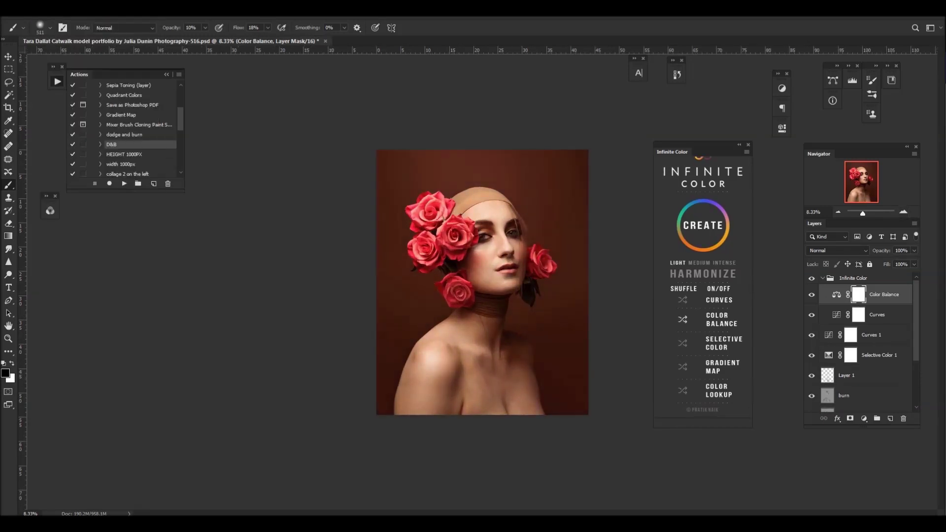
left_click(682, 319)
left_click(682, 319)
Add an Infinite Color Selective Color adjustment and shuffle through its color variations
left_click(682, 343)
left_click(682, 343)
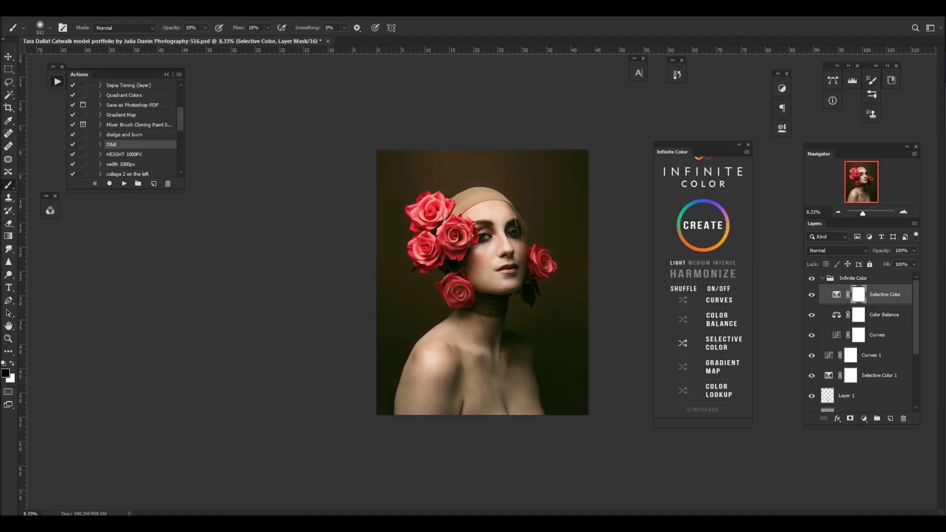
left_click(682, 343)
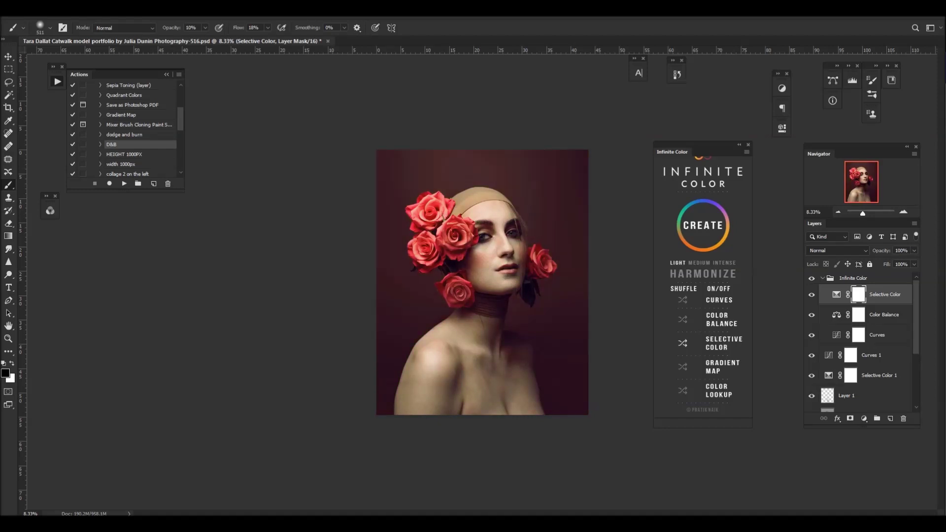
left_click(682, 343)
scroll(682, 343, "up", 1)
left_click(683, 353)
Lower the opacity of the Selective Color layer in the Infinite Color group to 29%
left_click(913, 251)
left_click_drag(915, 262, 881, 262)
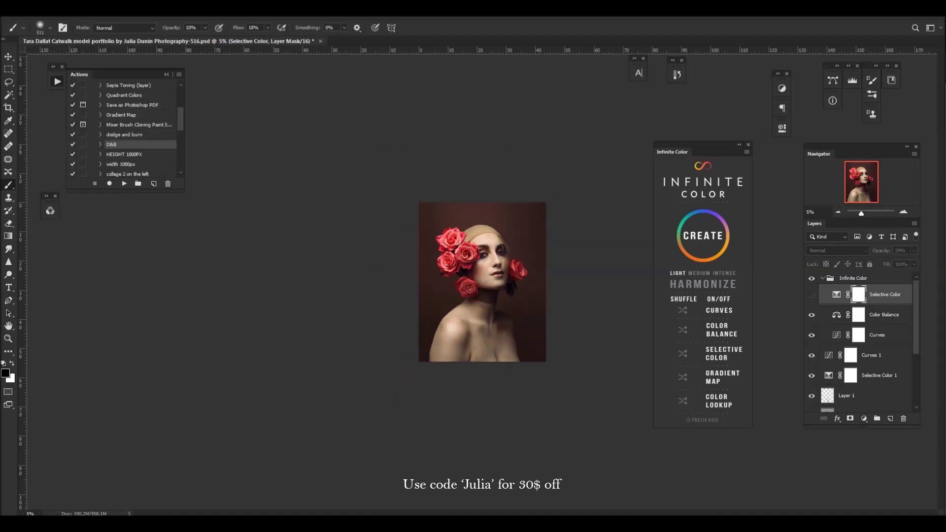
key("ctrl+plus")
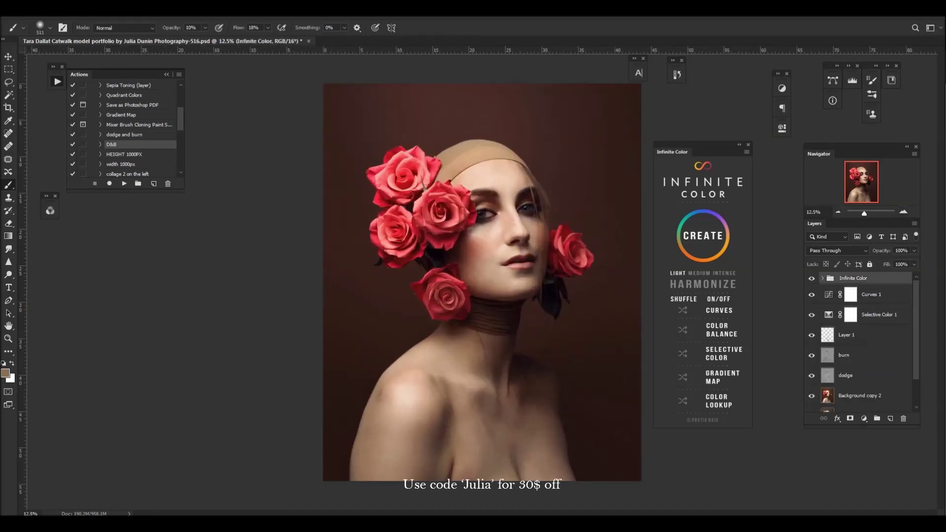
Push the lower outer edge of the model's near arm inward with the Liquify Forward Warp tool
key("ctrl+minus")
key("ctrl+minus")
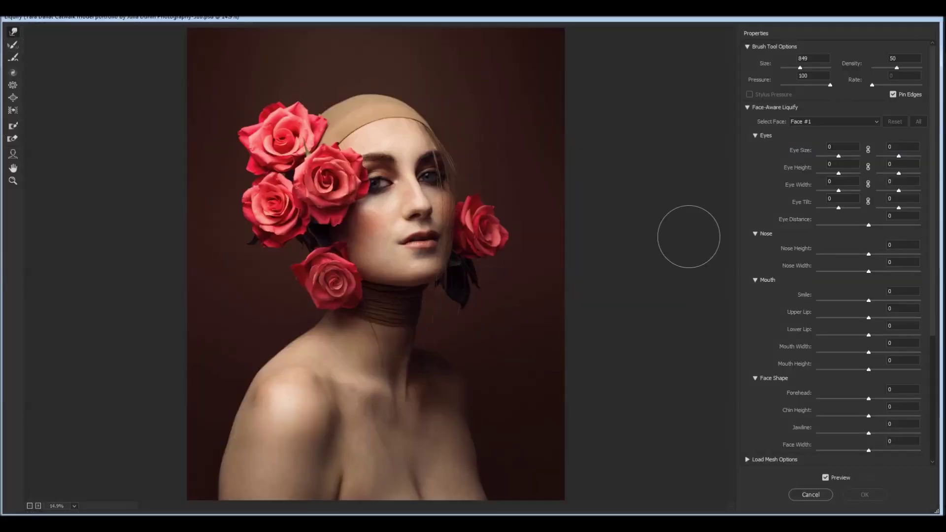
left_click_drag(222, 468, 227, 439)
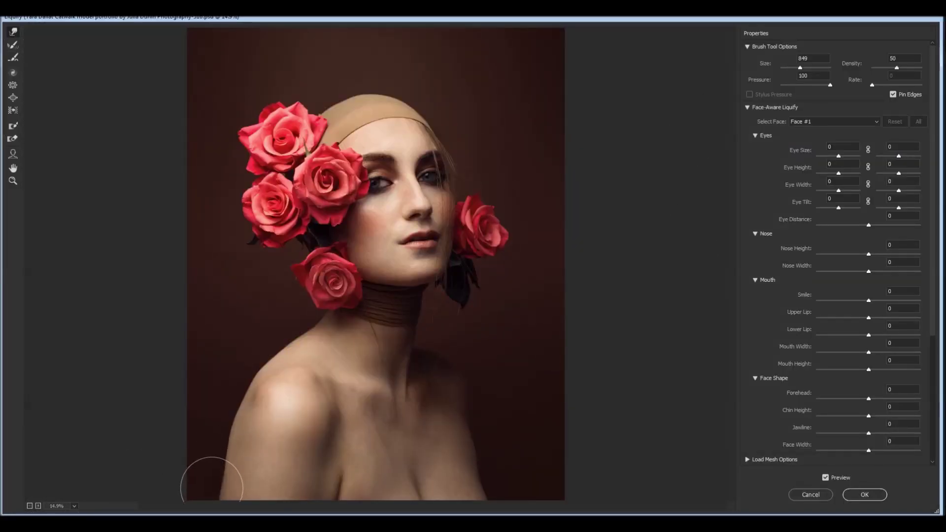
Reshape the far arm's edge and the near shoulder line in Liquify with a larger brush
key("ctrl+minus")
key("bracketright")
key("bracketright")
key("bracketright")
key("bracketright")
key("bracketright")
key("bracketright")
left_click_drag(454, 405, 445, 403)
mouse_move(297, 329)
left_mouse_down()
mouse_move(307, 339)
mouse_move(271, 350)
left_mouse_up()
Slim the near upper arm's outer edge with a smaller Liquify brush and apply the filter
key("bracketleft")
key("bracketleft")
key("bracketleft")
left_click_drag(234, 429, 240, 427)
key("bracketleft")
key("bracketleft")
key("bracketleft")
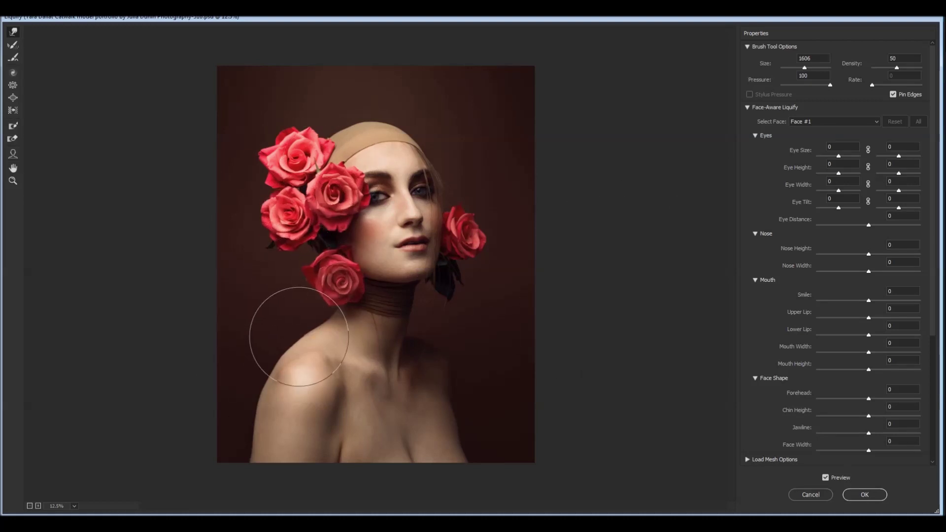
left_click(864, 495)
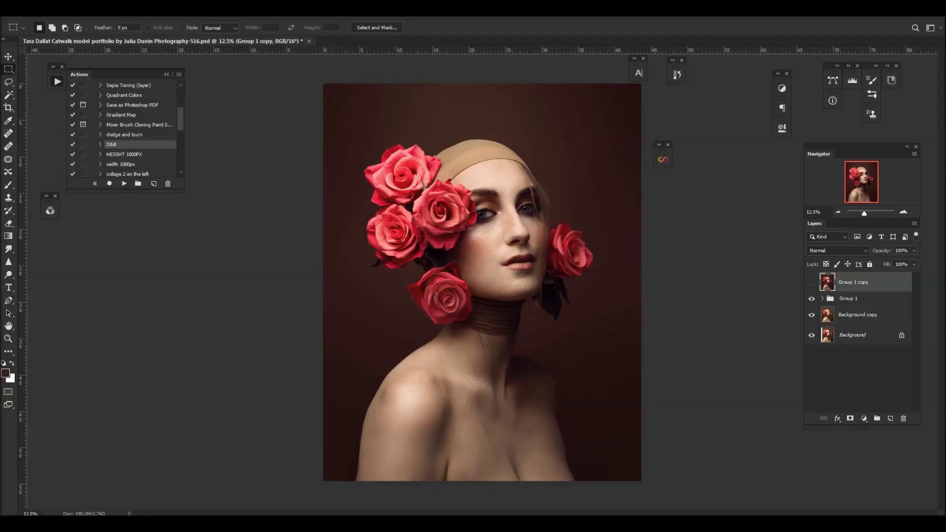
Compare the retouched Group 1 copy with the original Background by toggling layer visibility
left_click(811, 282)
left_click_drag(811, 298, 811, 314)
key("ctrl+comma")
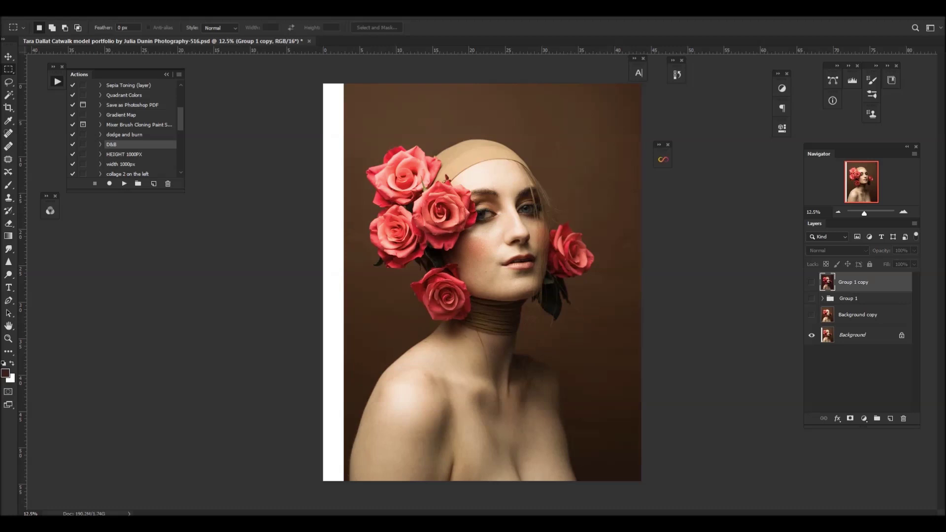
left_click(811, 282)
left_click(812, 282)
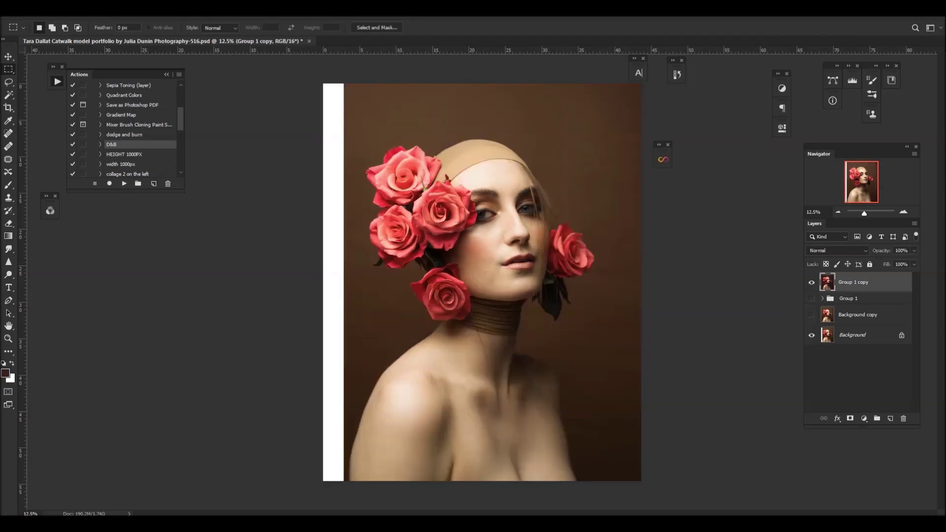